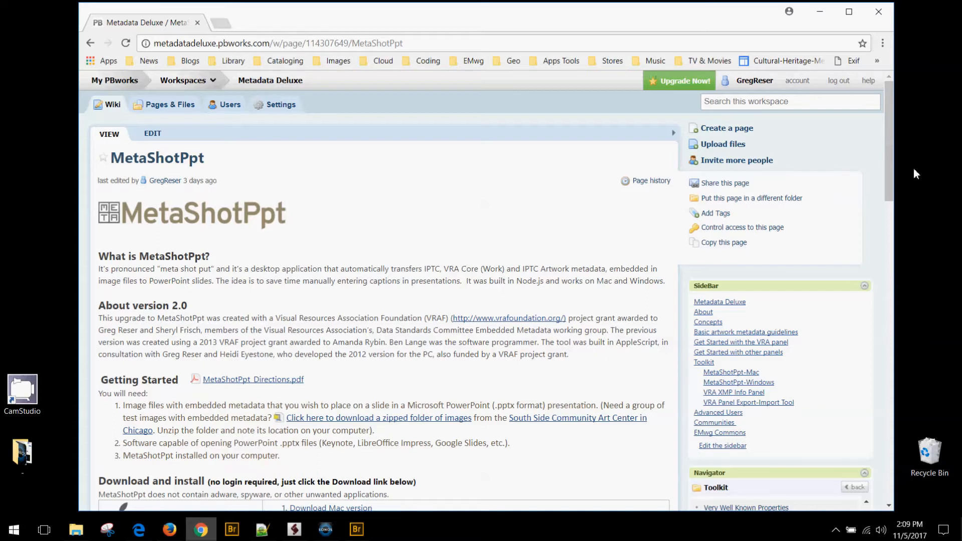
Step: Look over the download and install instructions on the MetaShotPpt page, and launch MetaShotPpt from the desktop
left_click_drag(888, 160, 891, 219)
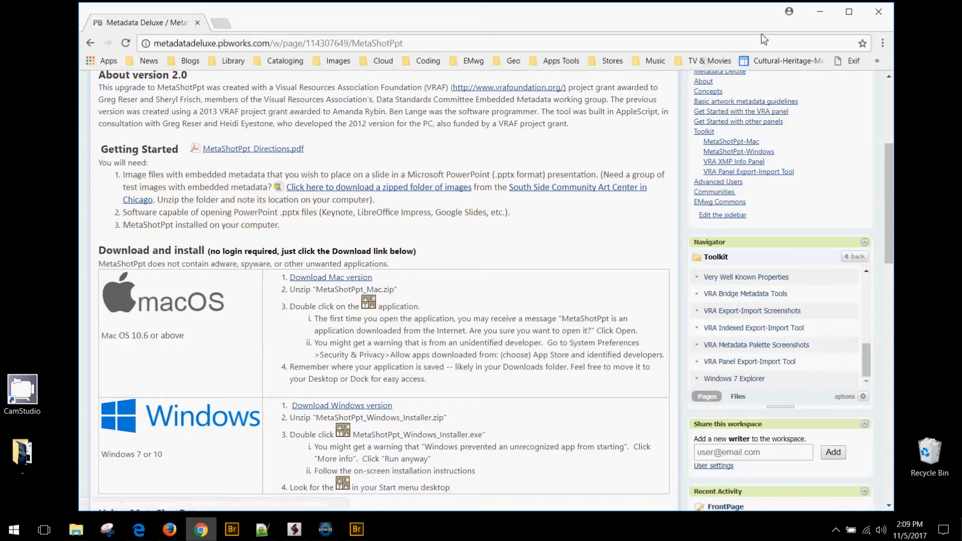
left_click(819, 15)
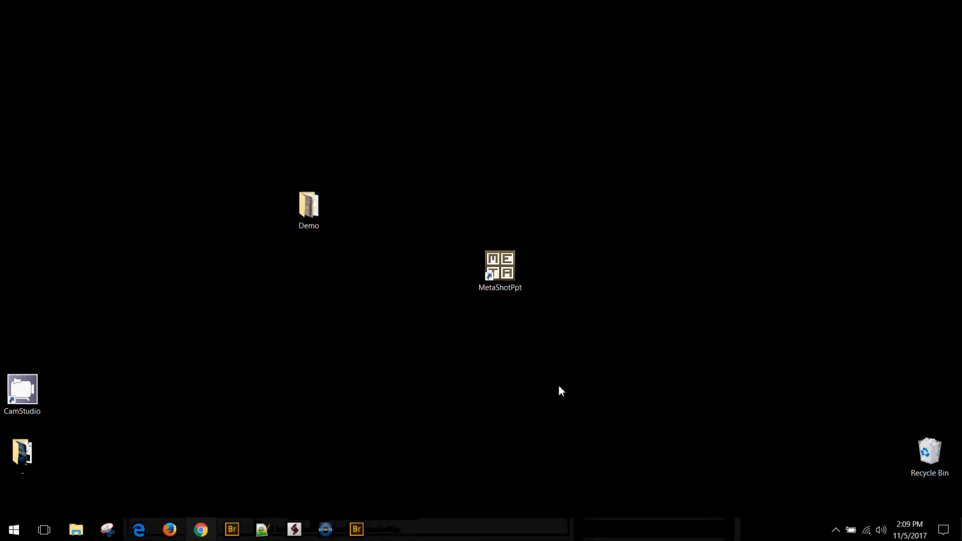
double_click(508, 276)
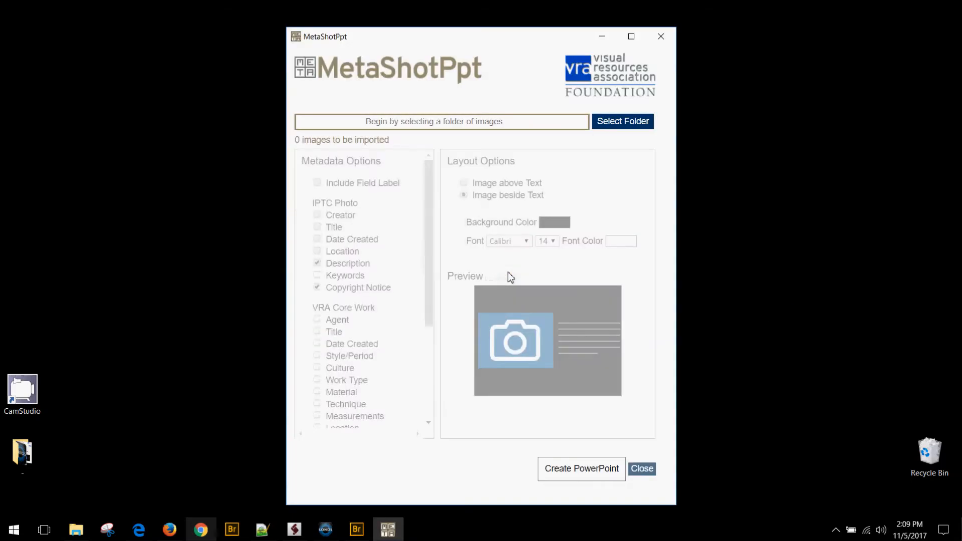
Step: Choose the Demo folder on the desktop as the source folder of images
left_click(633, 130)
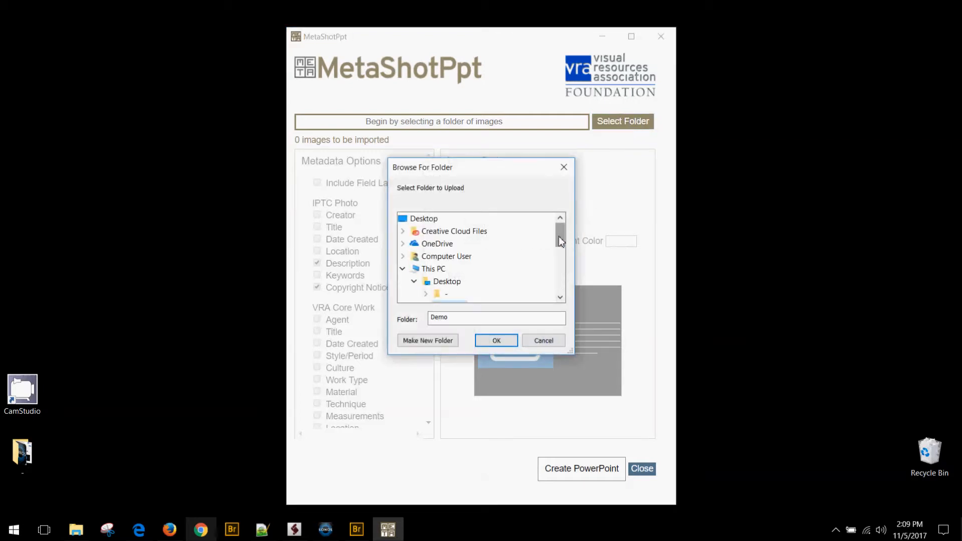
left_click_drag(559, 244, 560, 295)
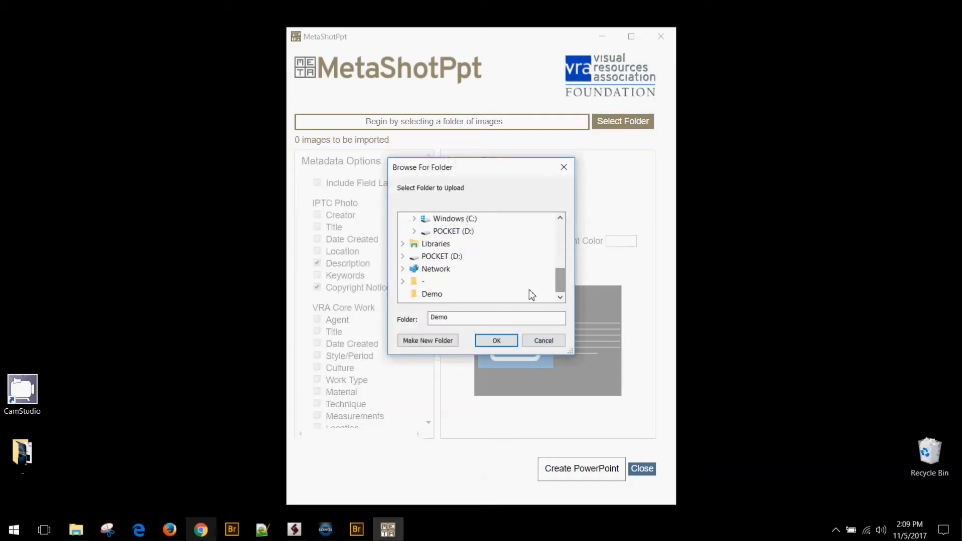
left_click(434, 295)
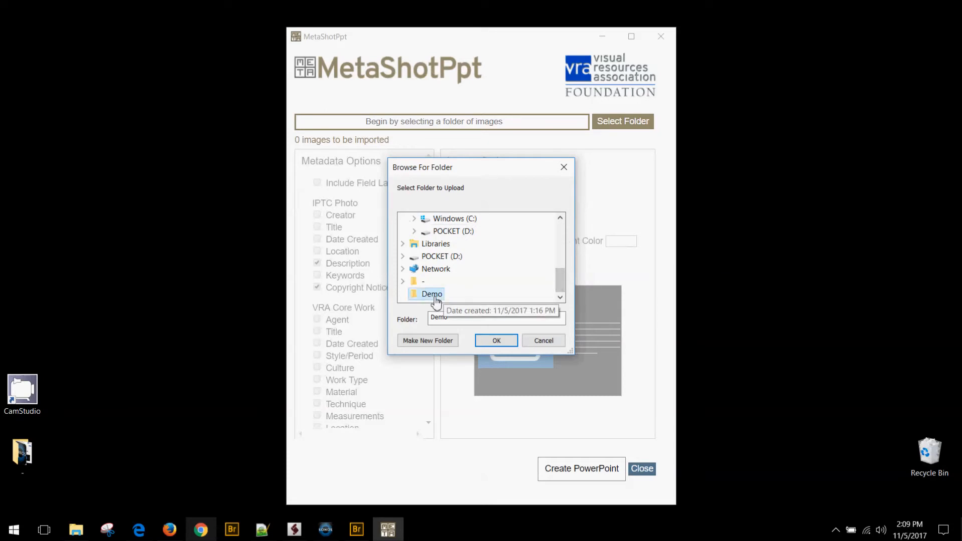
left_click(490, 342)
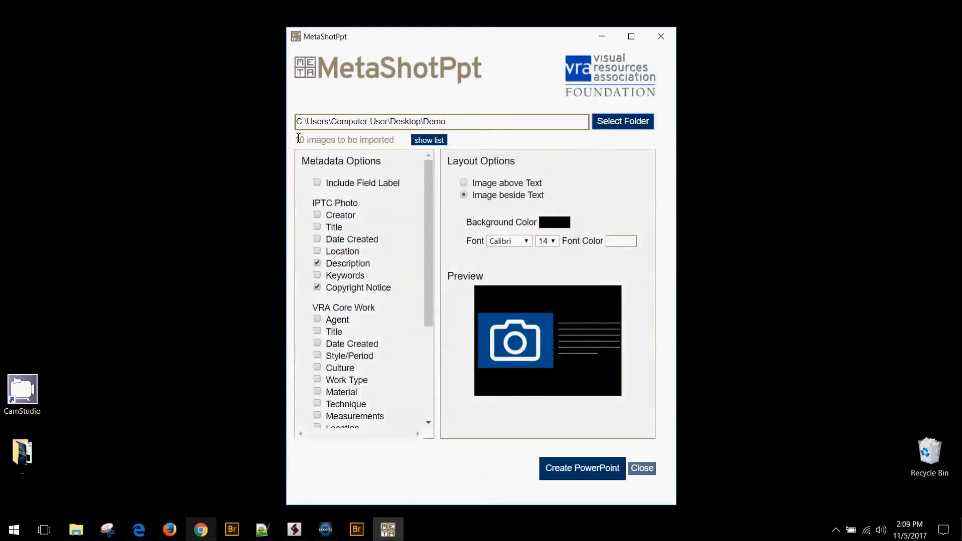
Step: Show the list of images to be imported and exclude example005.jpg and example027.jpg
left_click(428, 141)
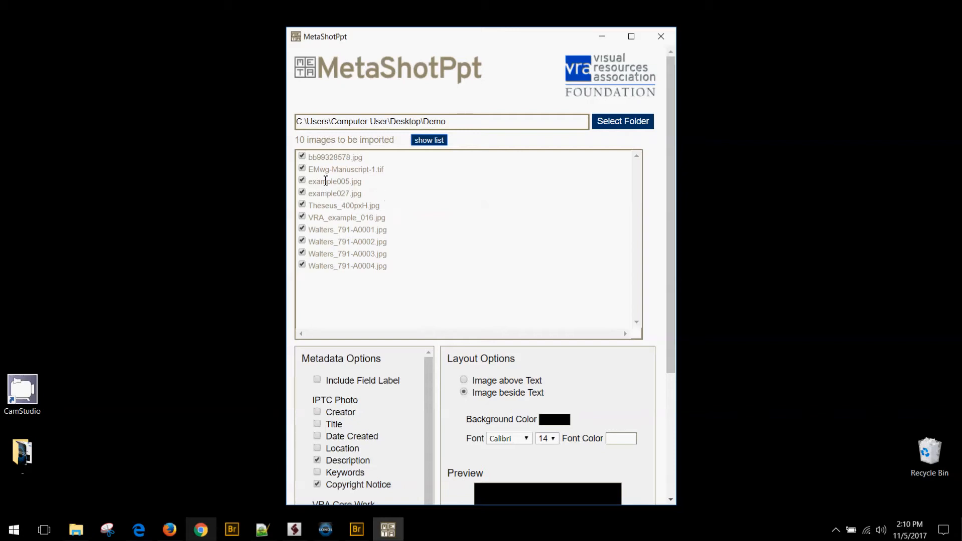
left_click(303, 181)
left_click(302, 193)
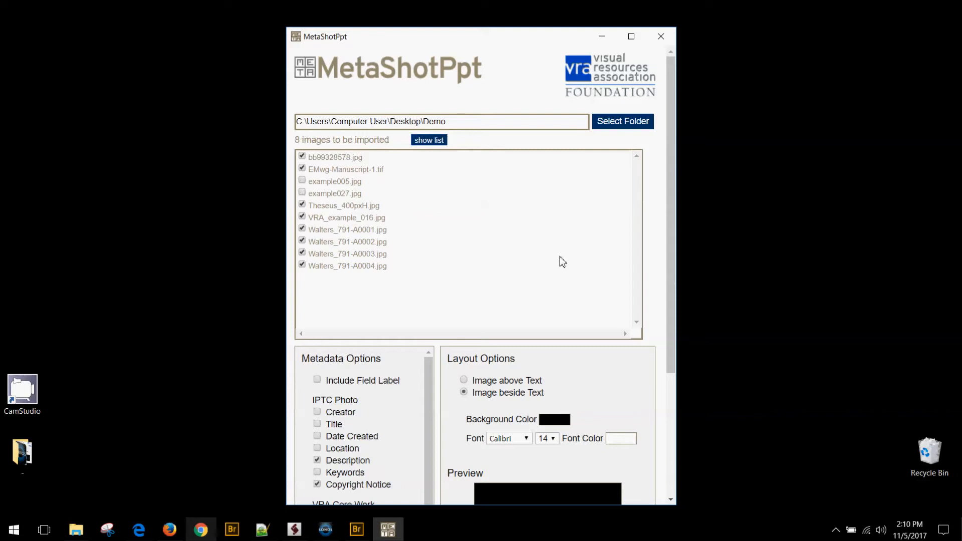
Step: Try the Include Field Label metadata option and turn it off again
scroll(652, 221, "down", 3)
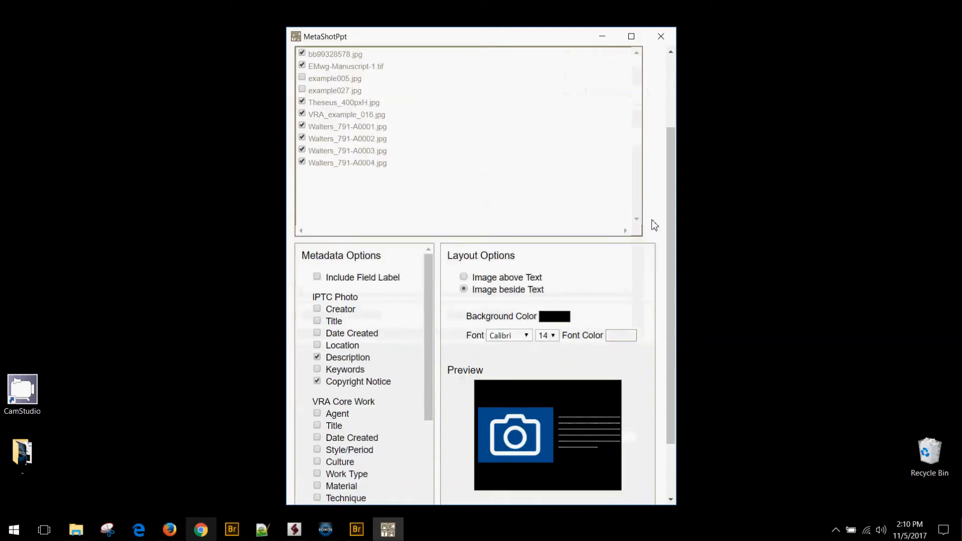
scroll(654, 225, "down", 1)
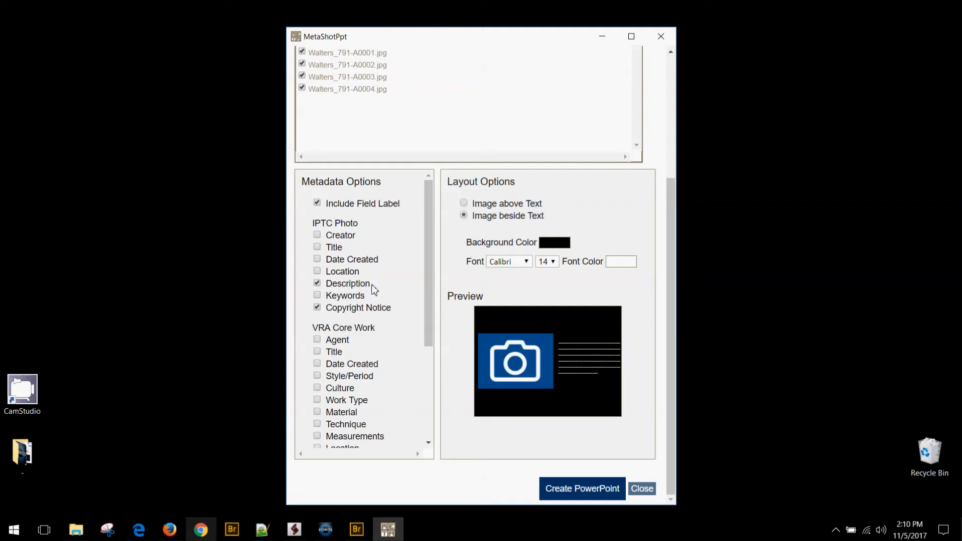
left_click_drag(372, 285, 326, 285)
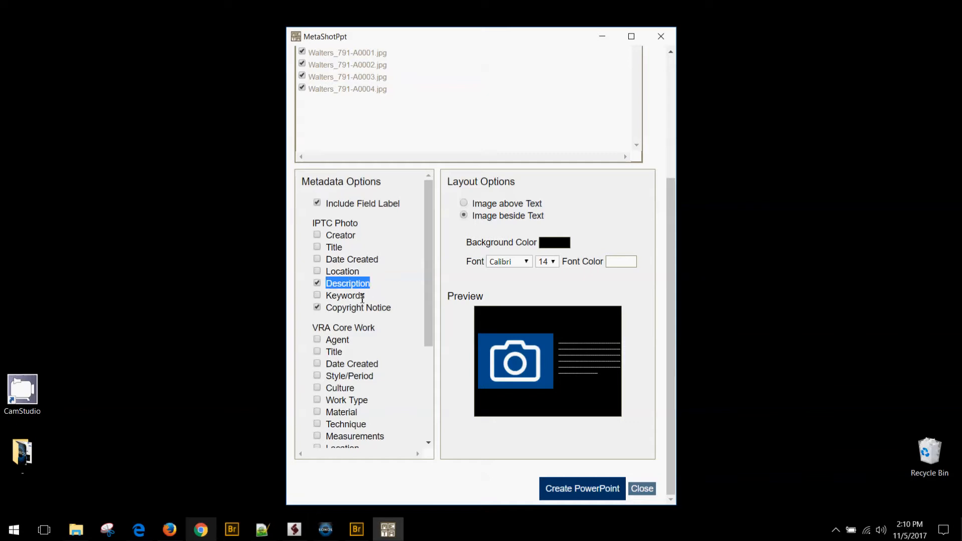
left_click(397, 307)
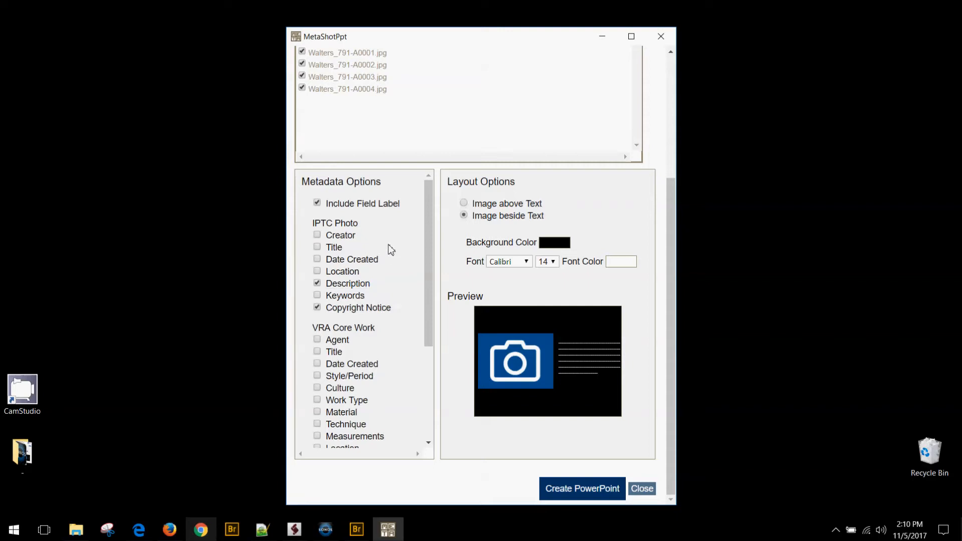
left_click(317, 204)
Step: Review the available IPTC Photo, VRA Core Work and IPTC Artwork metadata fields
left_click_drag(426, 229, 424, 274)
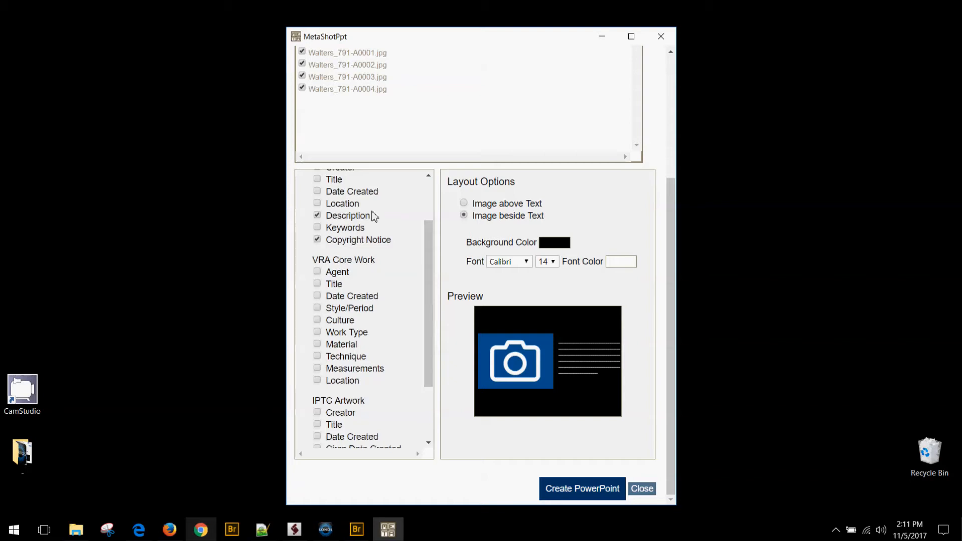
scroll(431, 271, "up", 1)
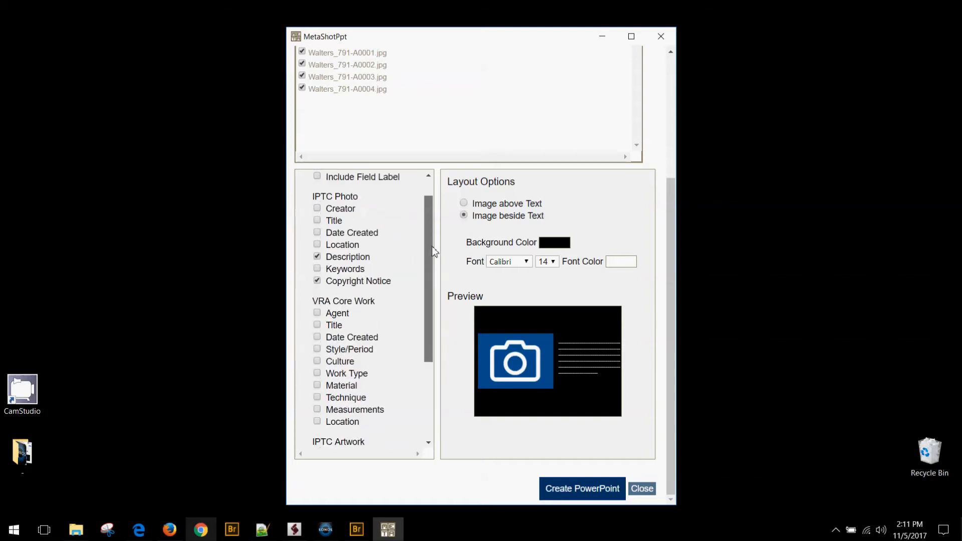
left_click_drag(428, 272, 430, 311)
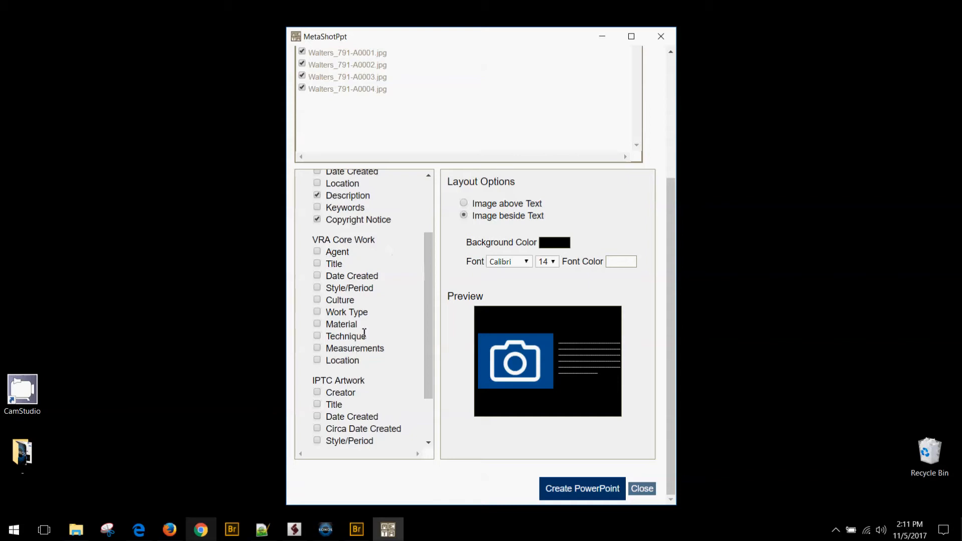
left_click_drag(430, 311, 435, 383)
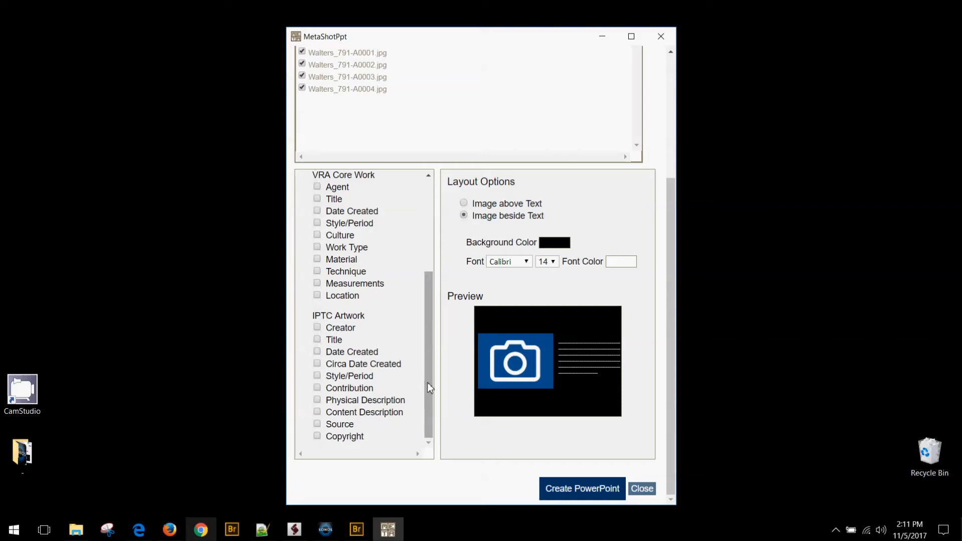
left_click_drag(427, 382, 430, 296)
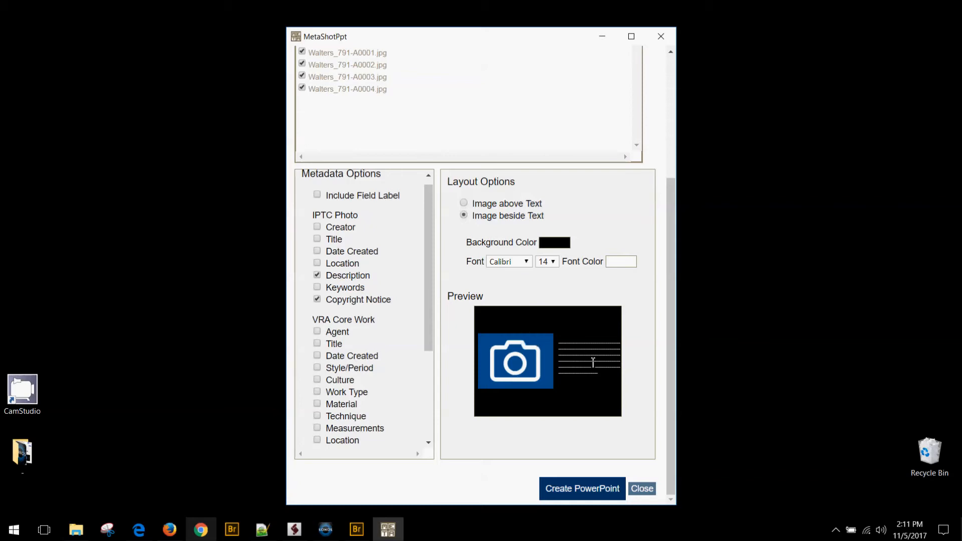
Step: Set the slide layout to Image above Text, try a grey background, and settle on white
left_click(465, 206)
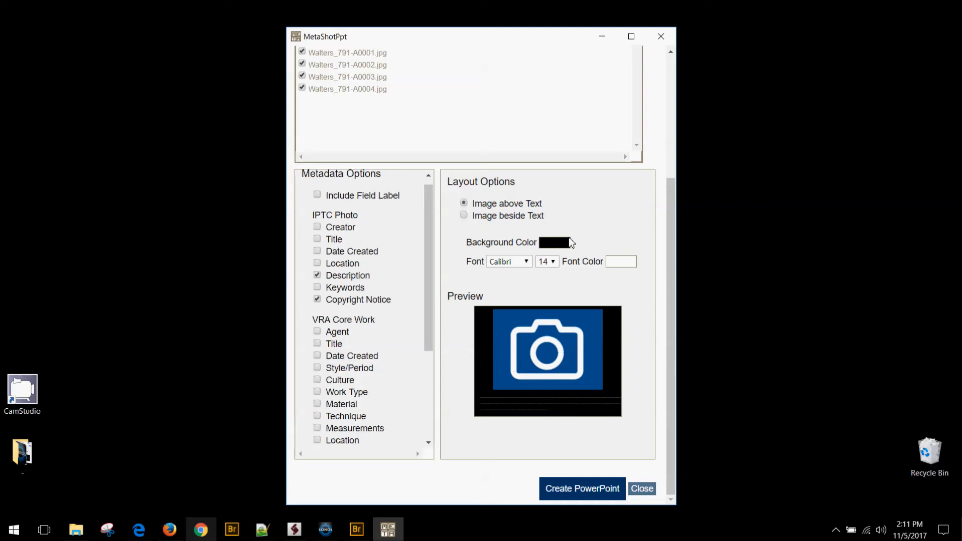
left_click(558, 243)
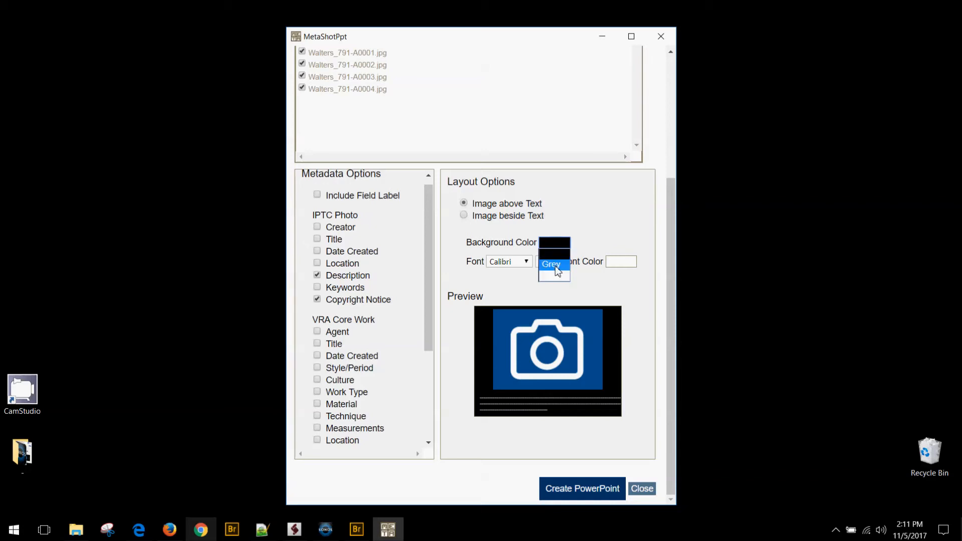
left_click(554, 265)
left_click(559, 249)
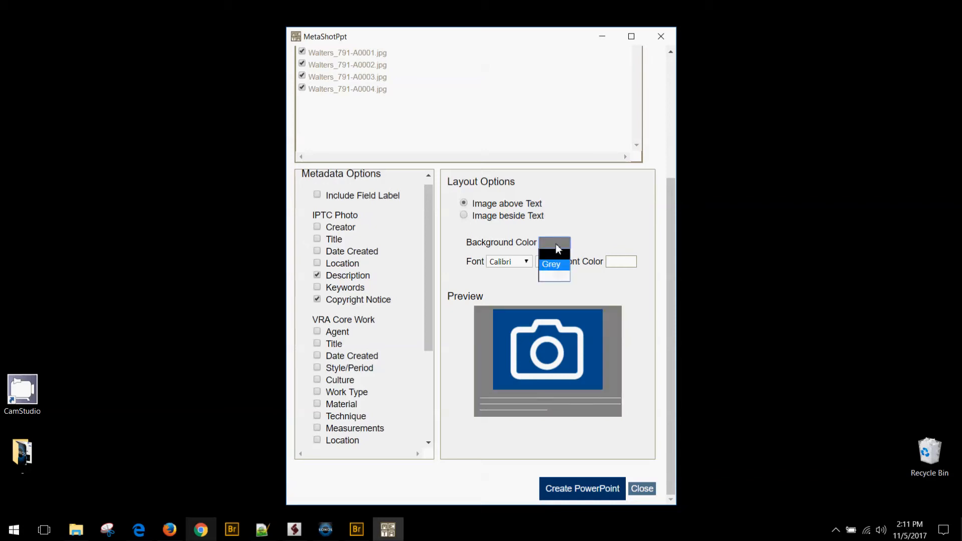
left_click(554, 276)
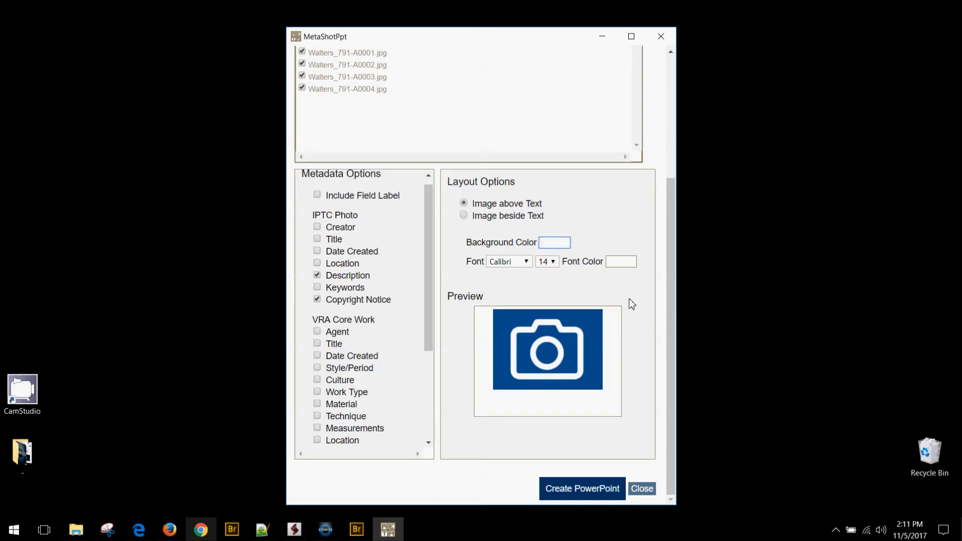
Step: Format the slide text with a black font color, the Times font and size 18
left_click(624, 265)
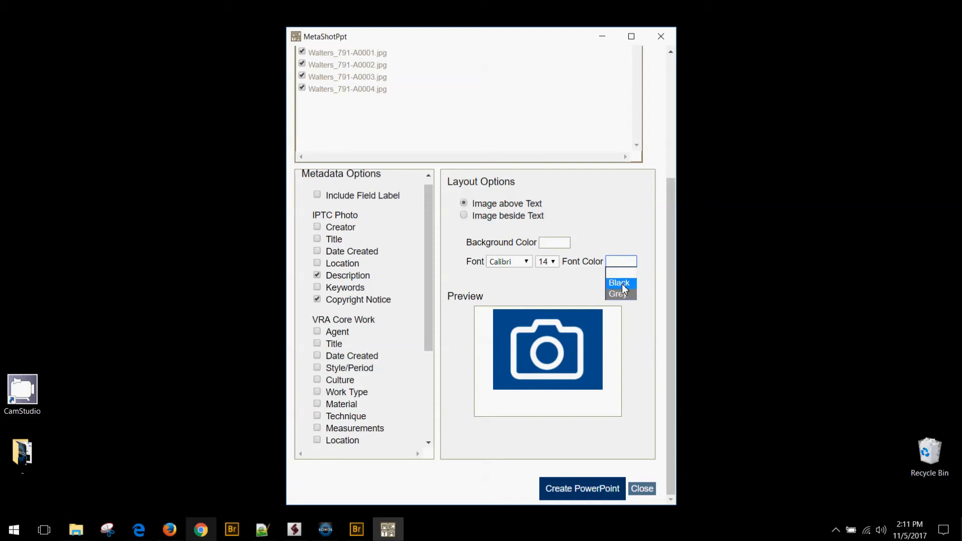
left_click(623, 284)
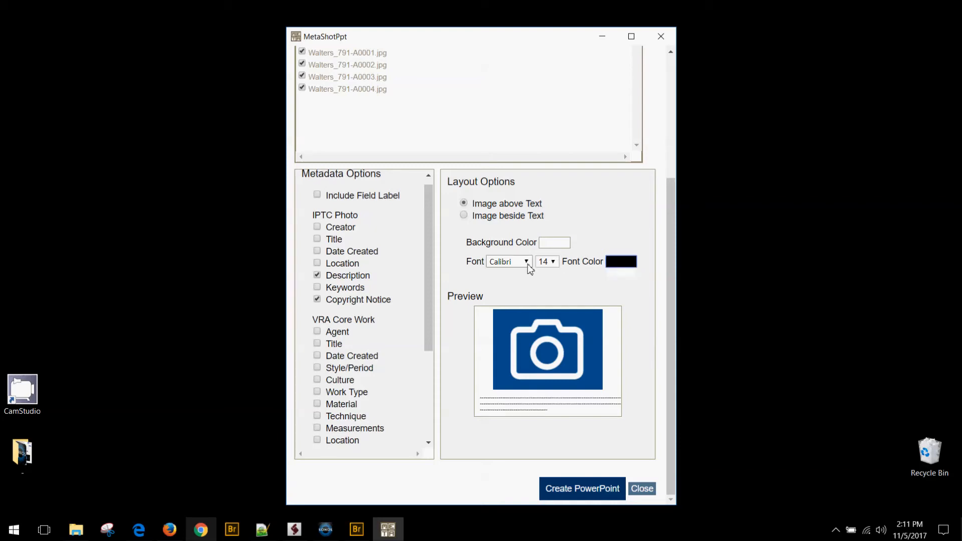
left_click(523, 262)
left_click(515, 295)
left_click(552, 262)
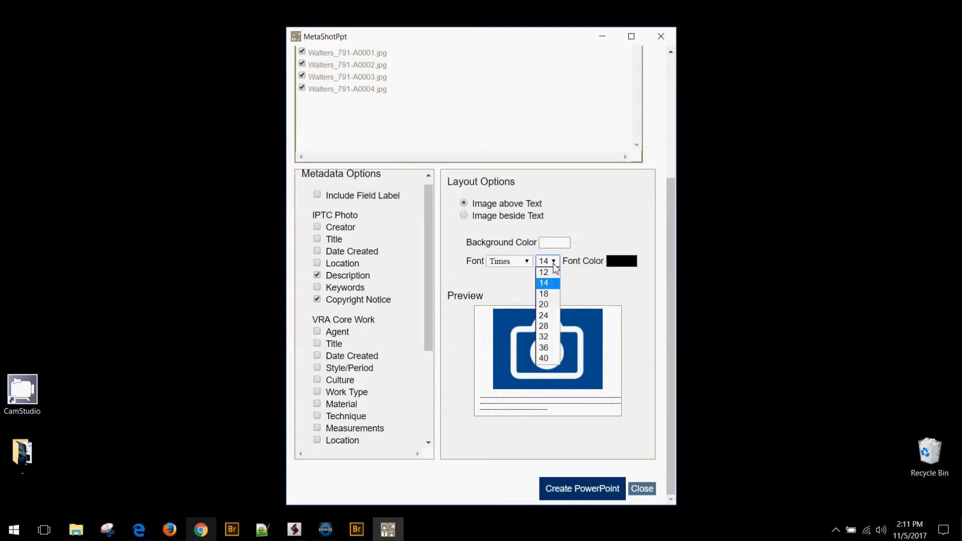
left_click(546, 294)
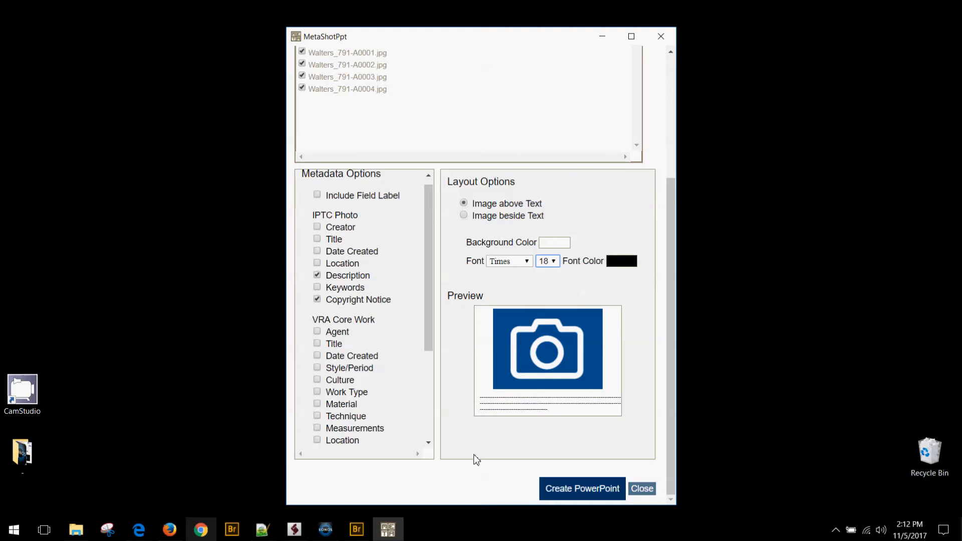
Step: Create the PowerPoint presentation and save it as Test2 in the Demo folder
left_click(570, 497)
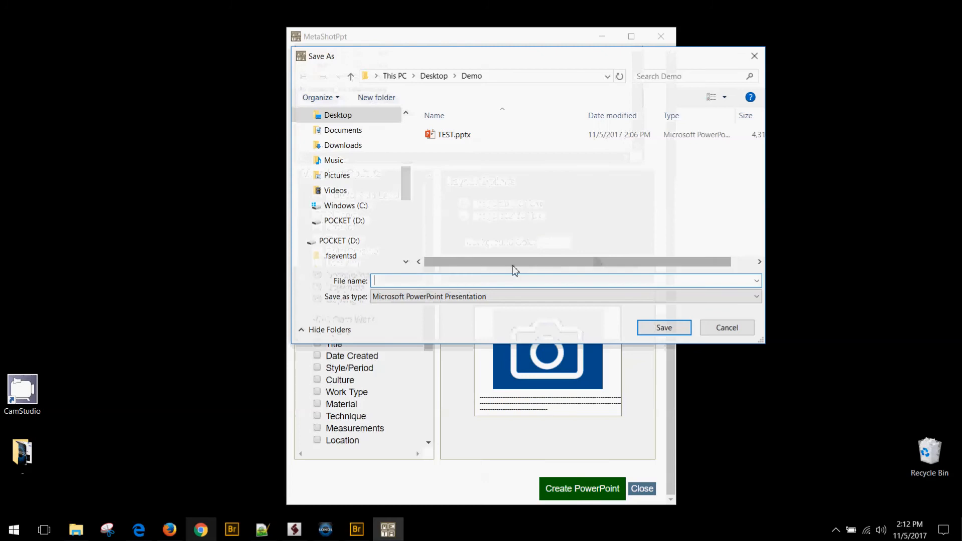
type("T")
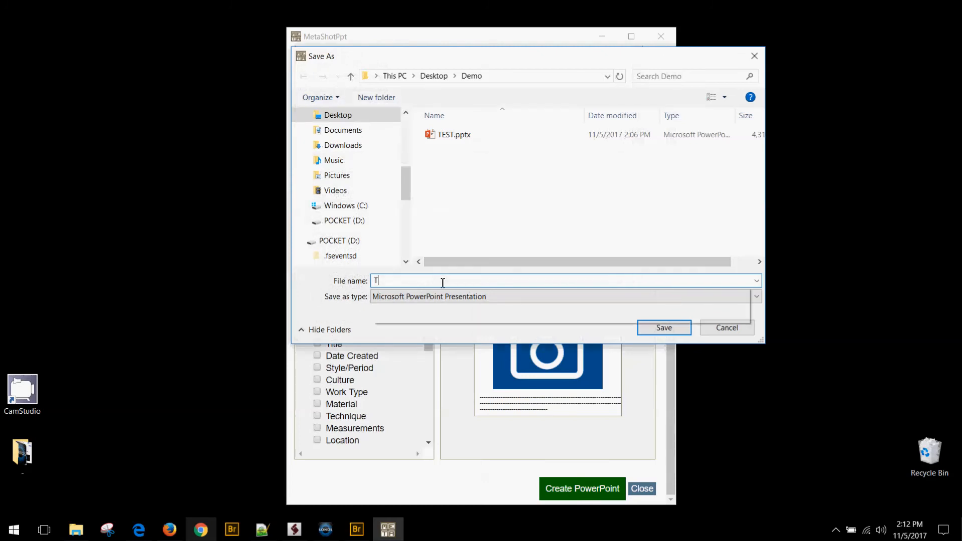
type("est2")
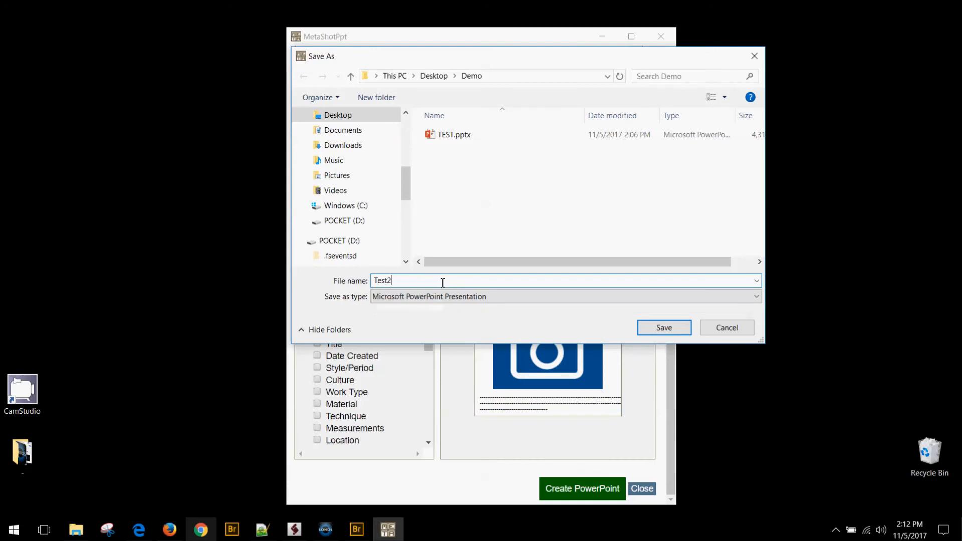
left_click(655, 331)
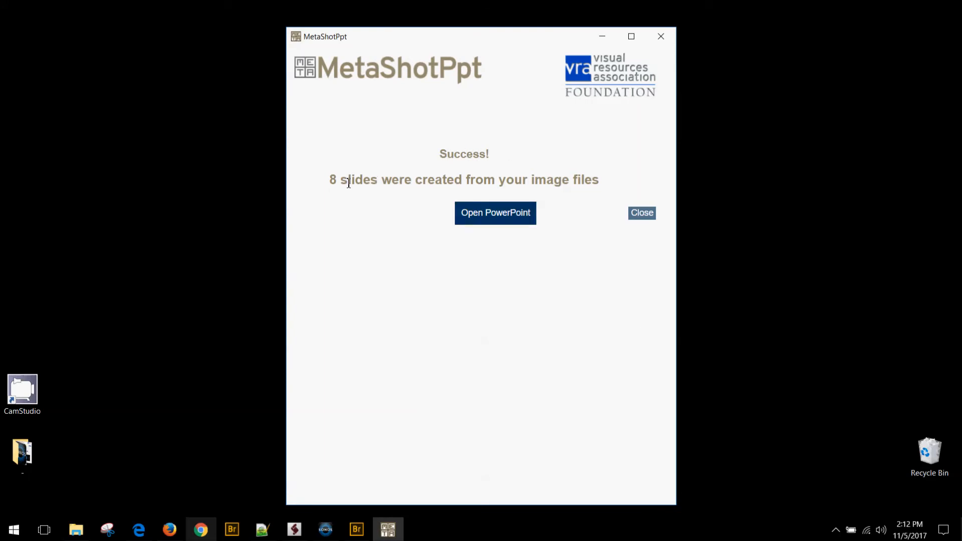
Step: Open the created presentation in PowerPoint and view the captions on the second and third slides
left_click(495, 215)
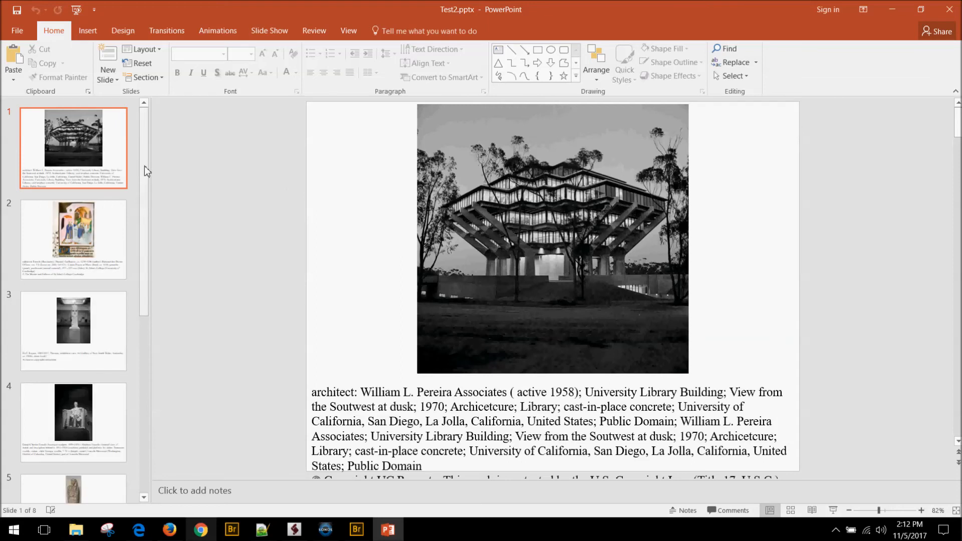
scroll(150, 226, "down", 1)
left_click_drag(150, 226, 131, 131)
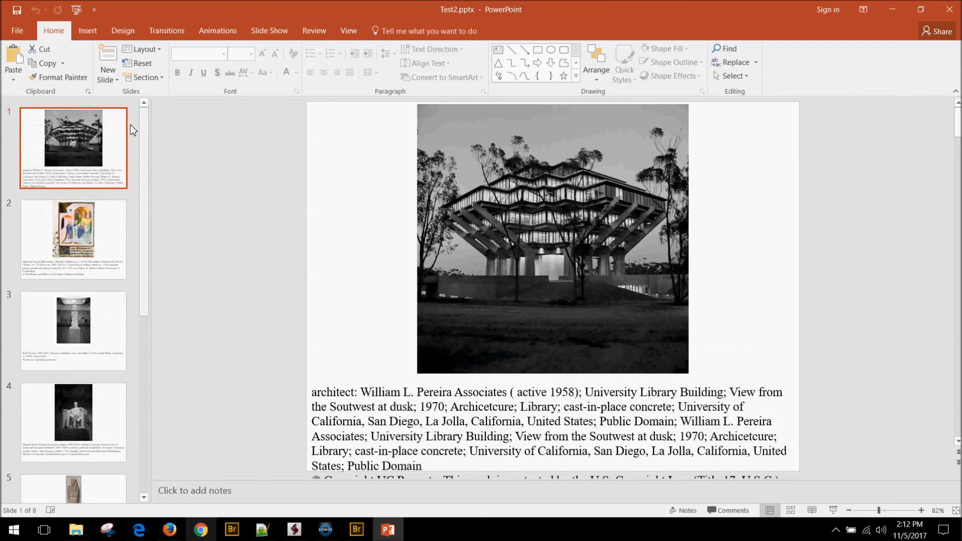
left_click(80, 229)
left_click(78, 328)
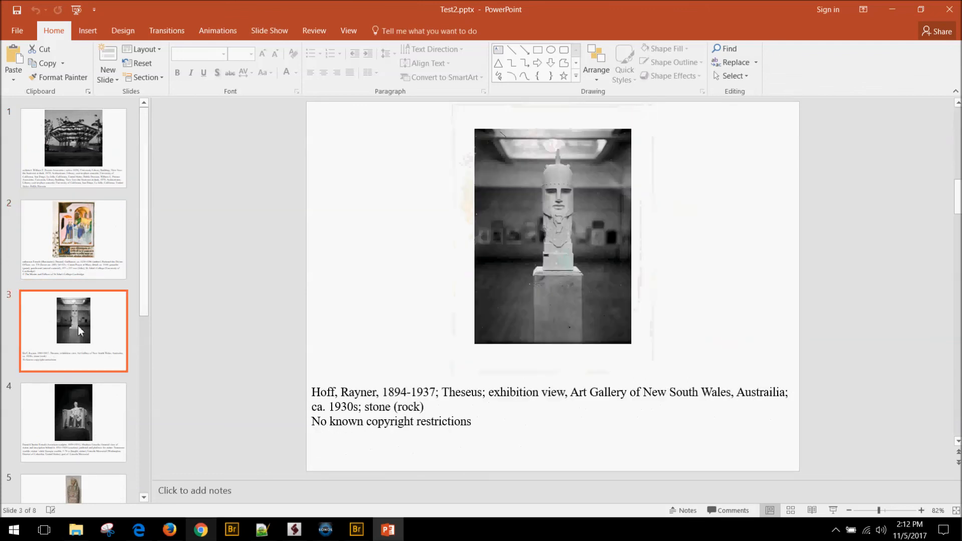